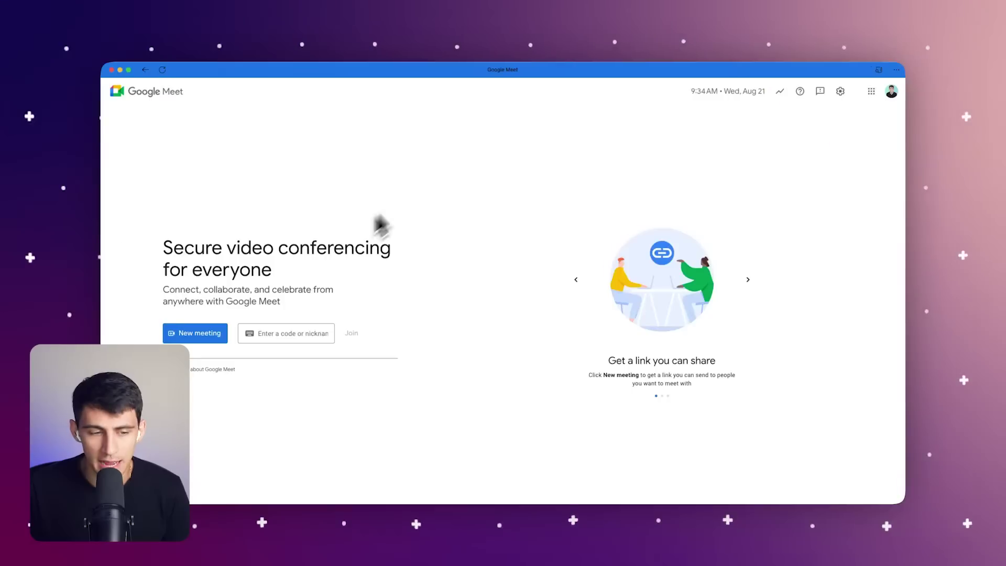
Start an instant Meet call and record it with English captions and a transcript.
left_click(229, 348)
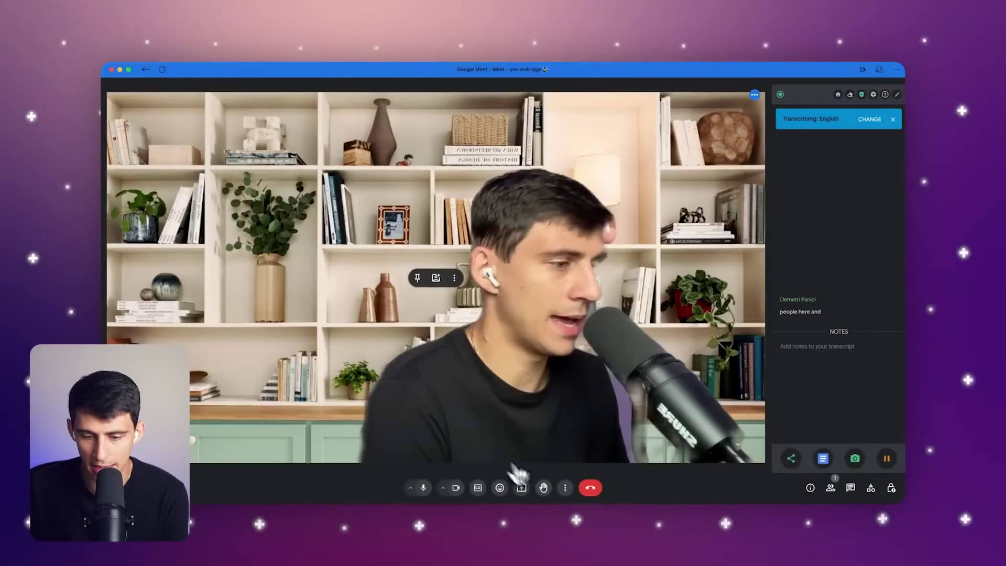
left_click(565, 487)
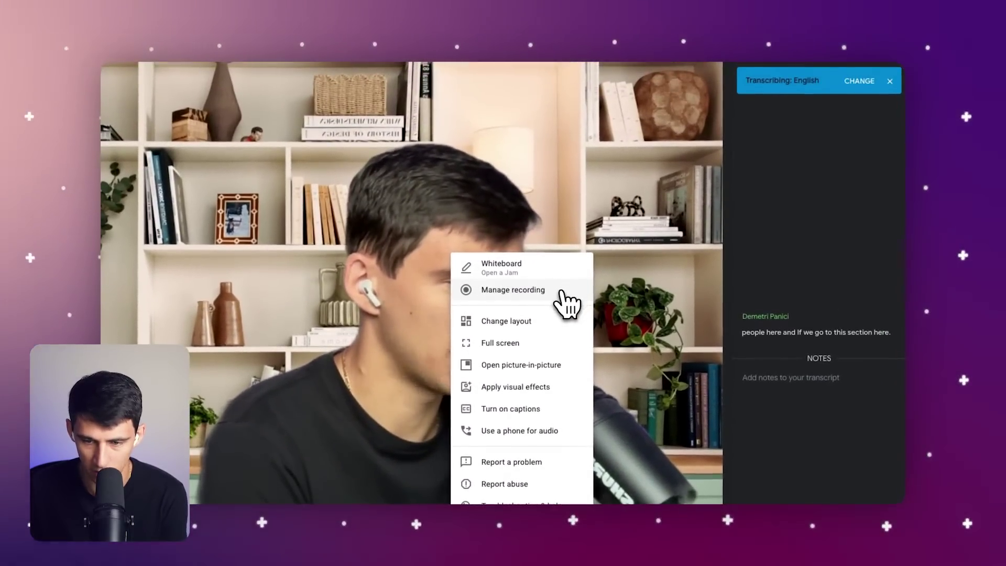
left_click(559, 289)
left_click(655, 329)
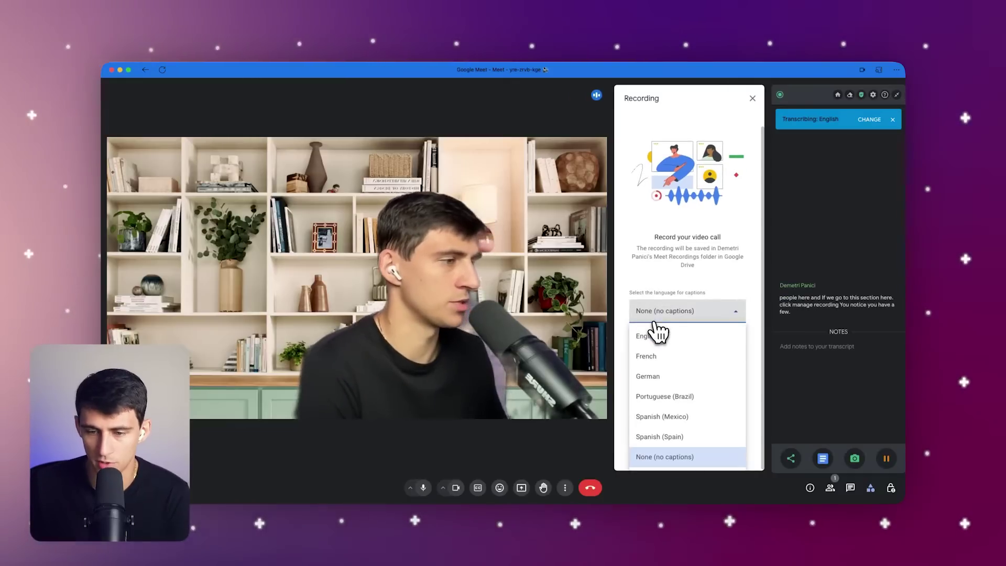
left_click(658, 329)
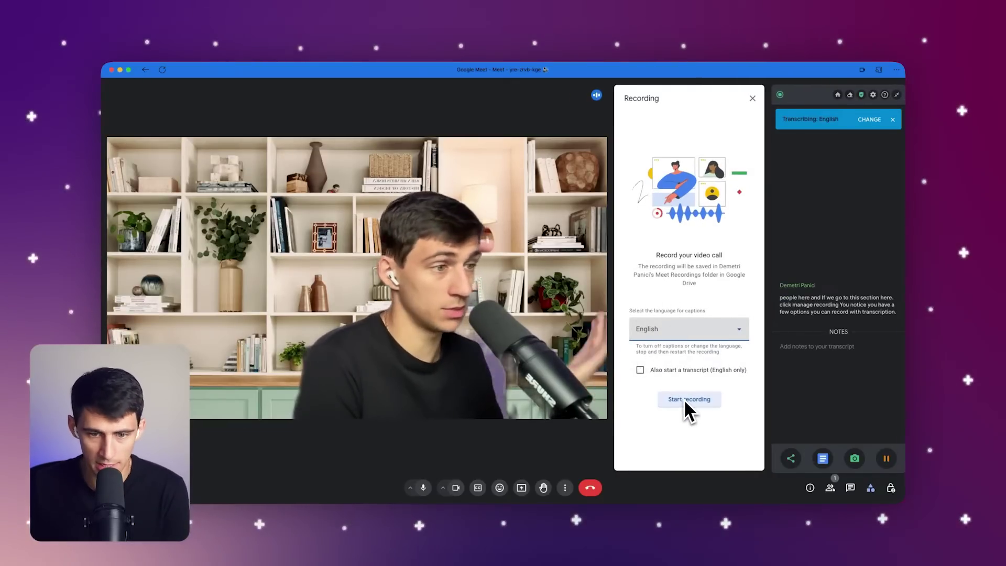
left_click(662, 371)
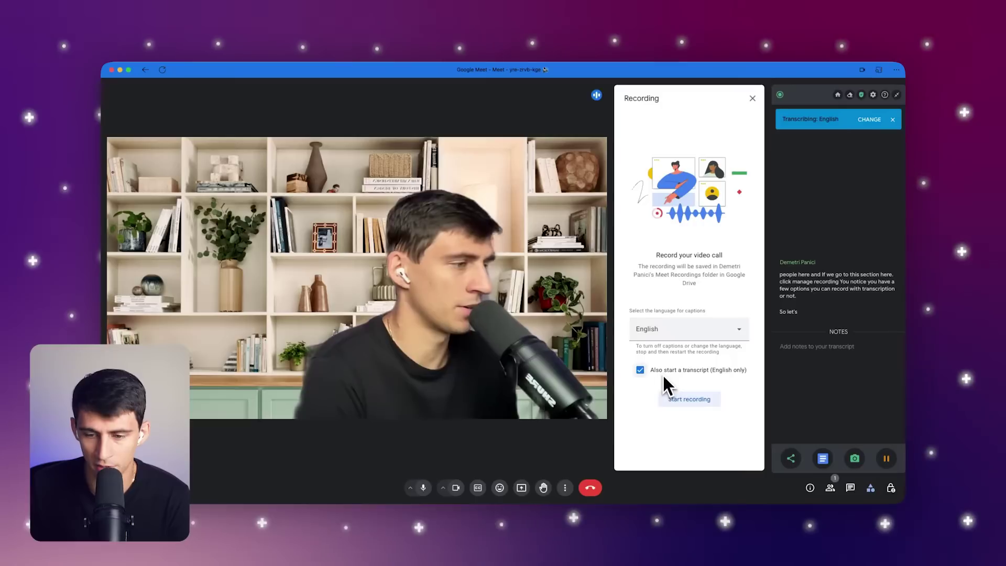
left_click(686, 406)
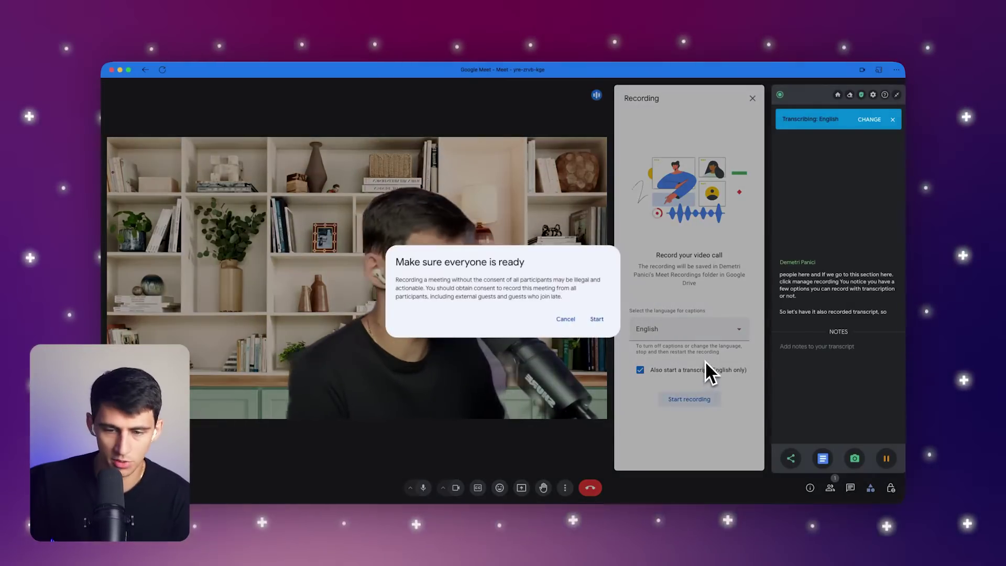
left_click(597, 320)
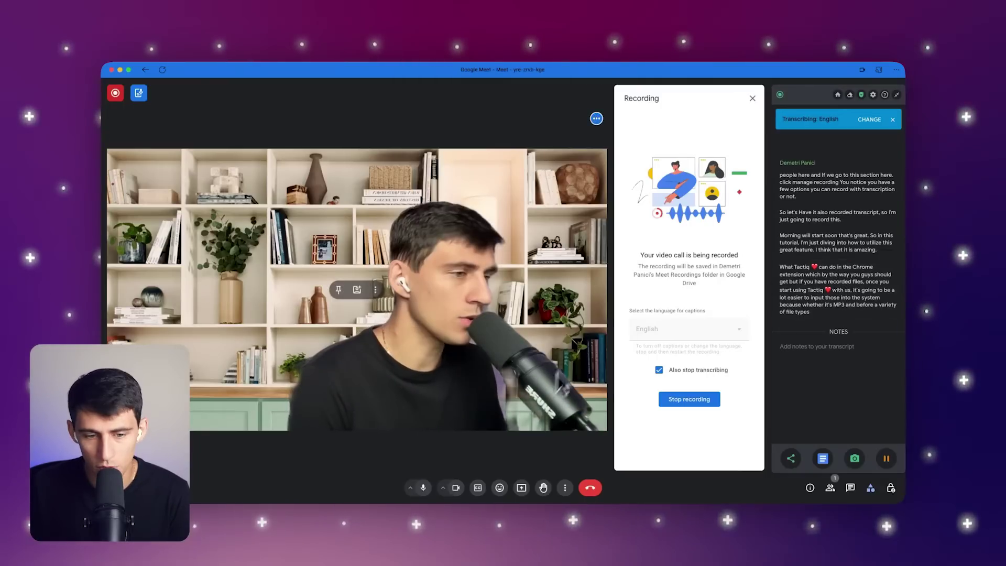
Open Tactiq's Upload Transcript or Recording dialog and highlight the supported file formats.
left_click(368, 491)
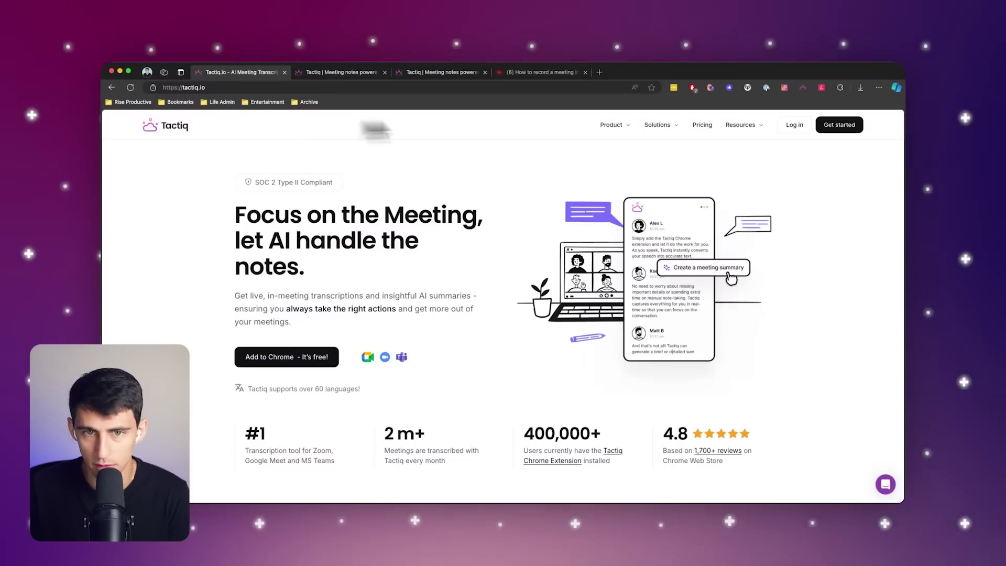
left_click(792, 127)
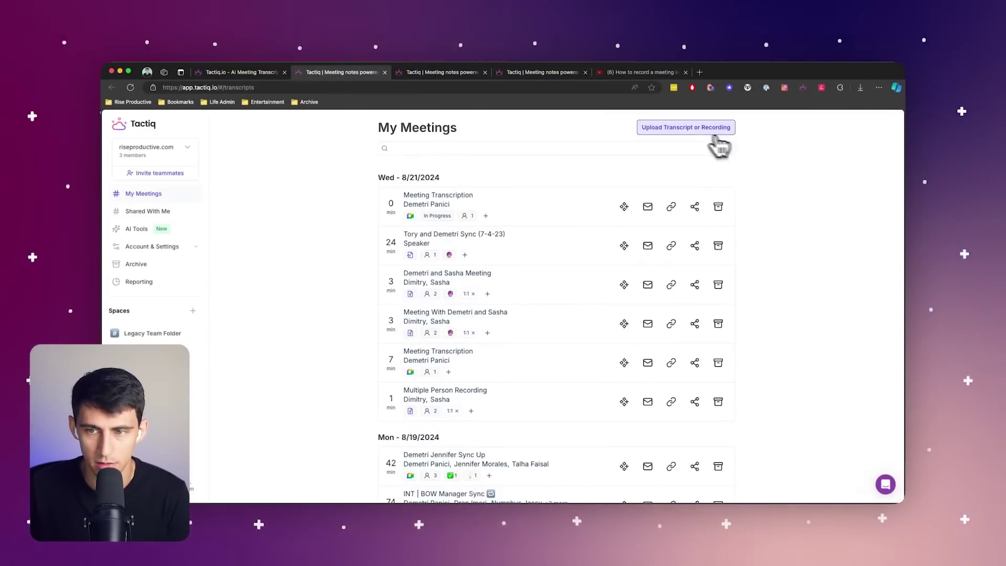
left_click(702, 130)
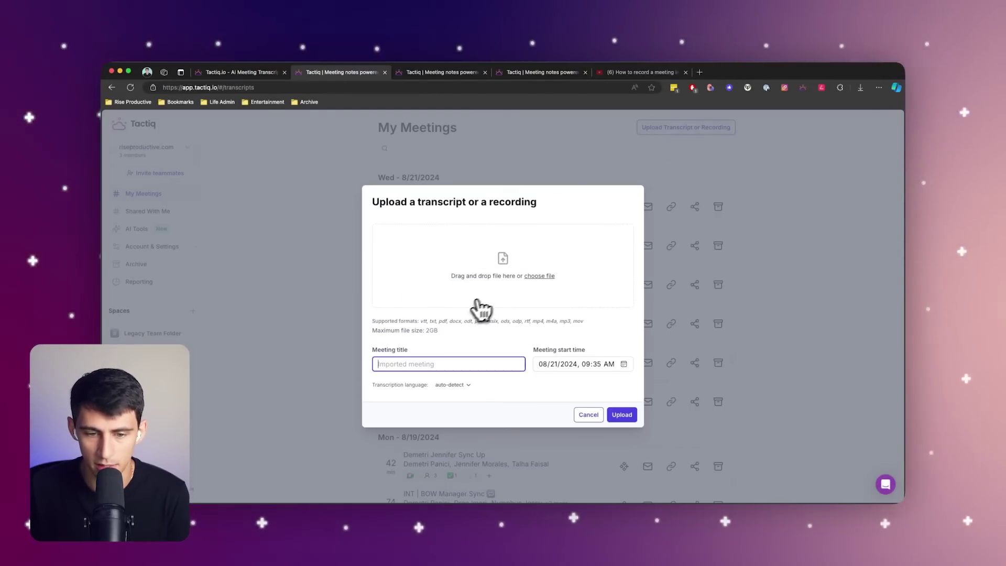
left_click_drag(422, 321, 497, 322)
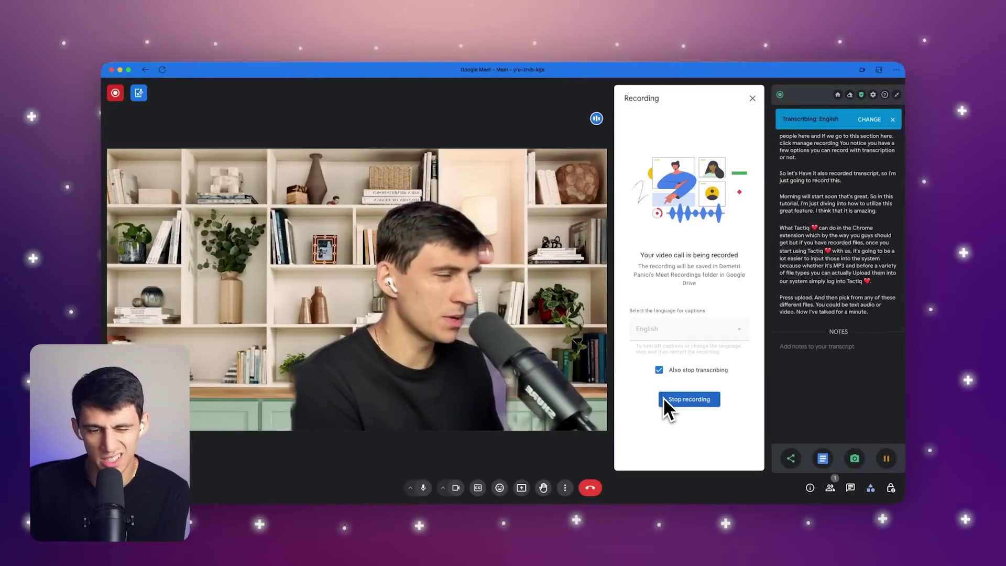
Stop and confirm stopping the Meet call recording.
left_click(699, 400)
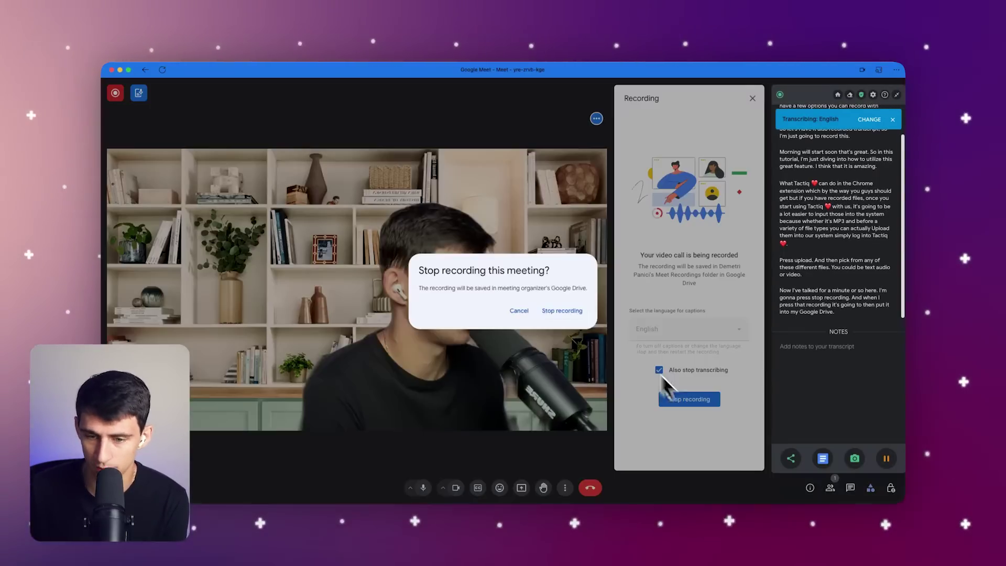
left_click(581, 312)
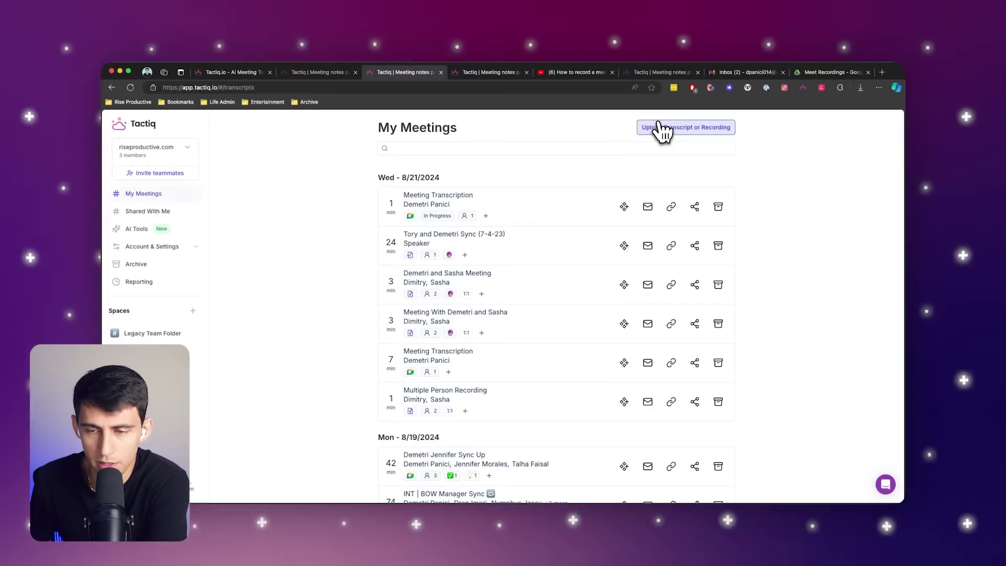
Start a Tactiq recording upload titled 'Google MEe' and submit it.
left_click(662, 129)
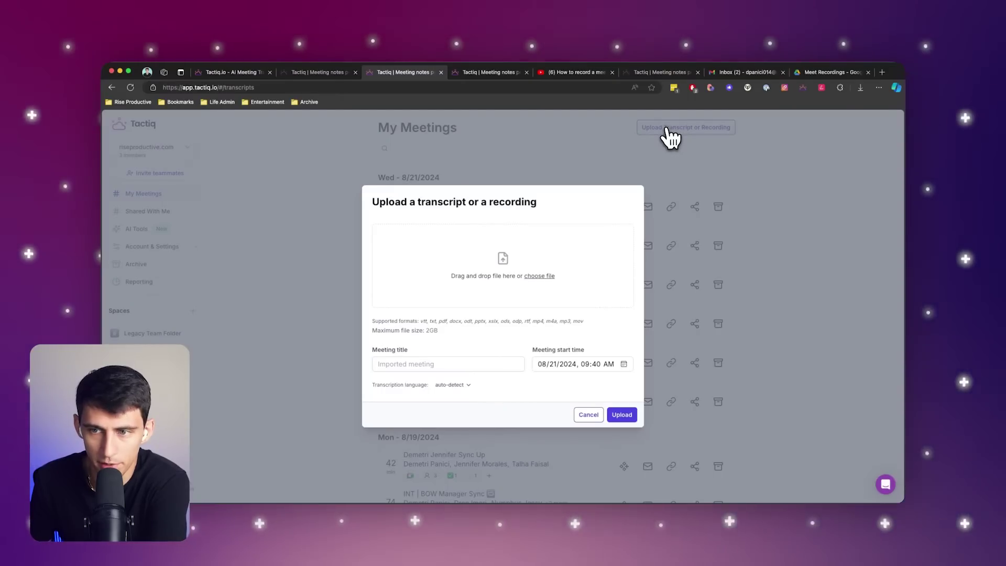
left_click(483, 363)
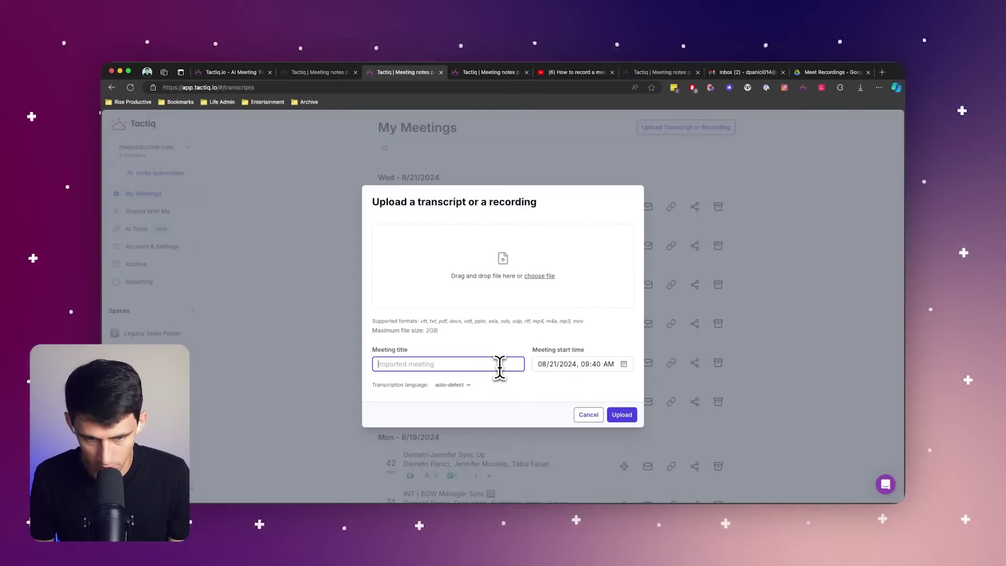
type("Google MEe")
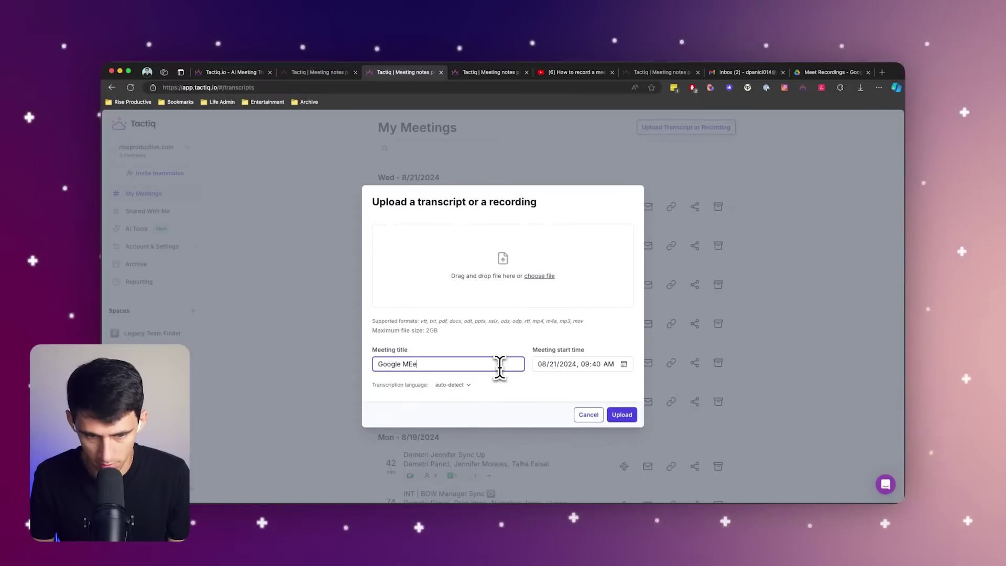
left_click(623, 416)
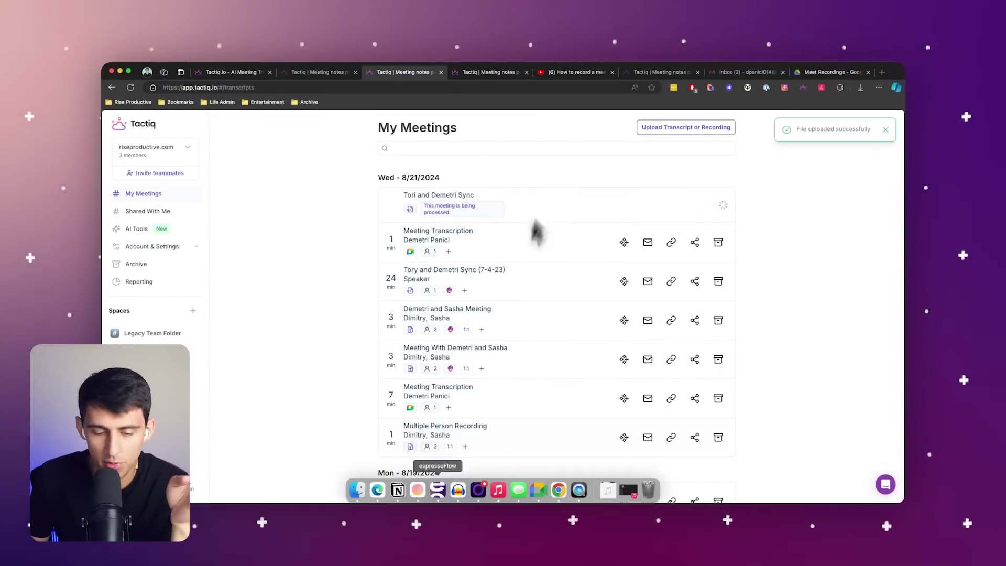
Browse Google Drive's My Drive to the Meet Recordings folder.
left_click(357, 490)
left_click(341, 253)
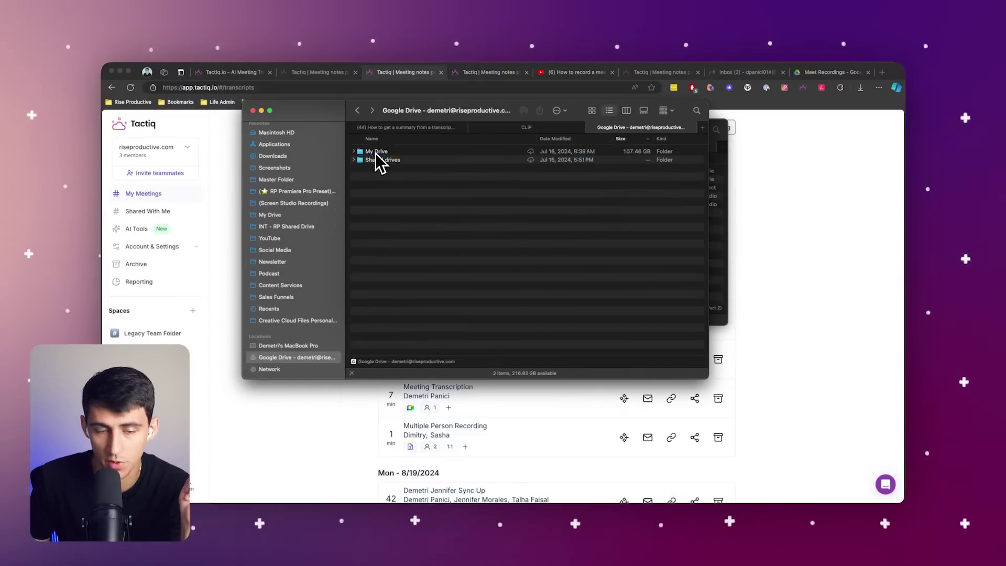
double_click(378, 153)
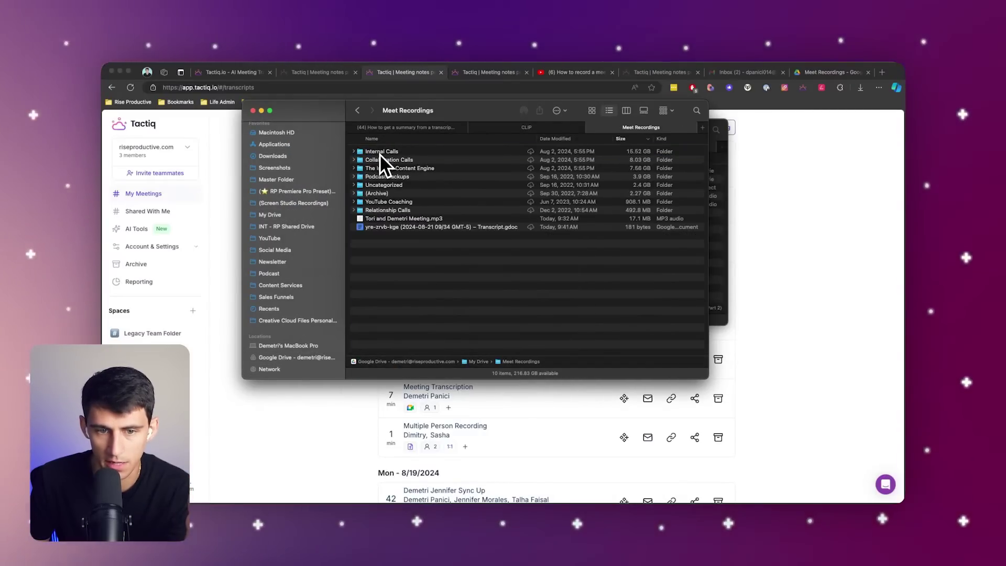
left_click(409, 221)
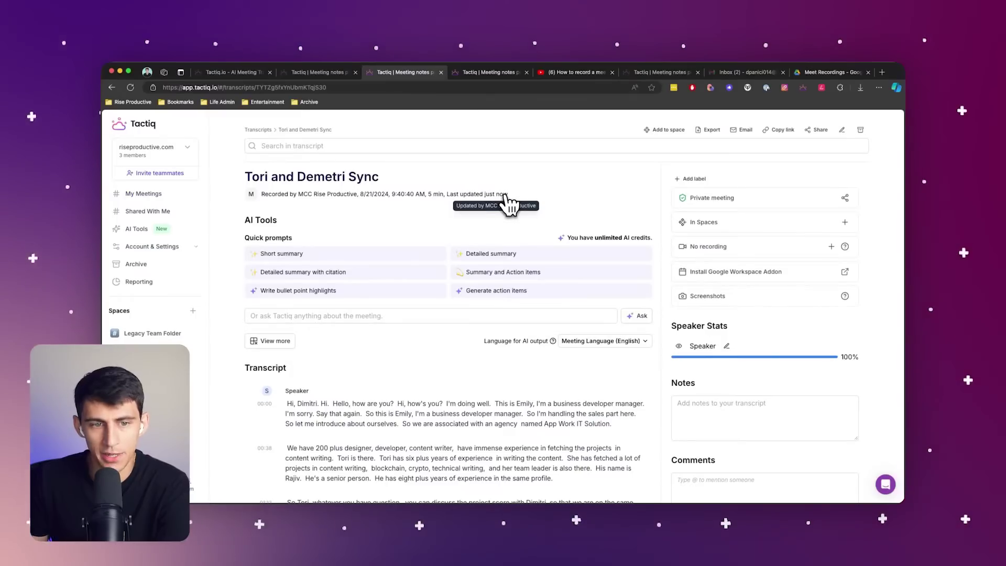
scroll(607, 364, "down", 5)
scroll(649, 364, "down", 3)
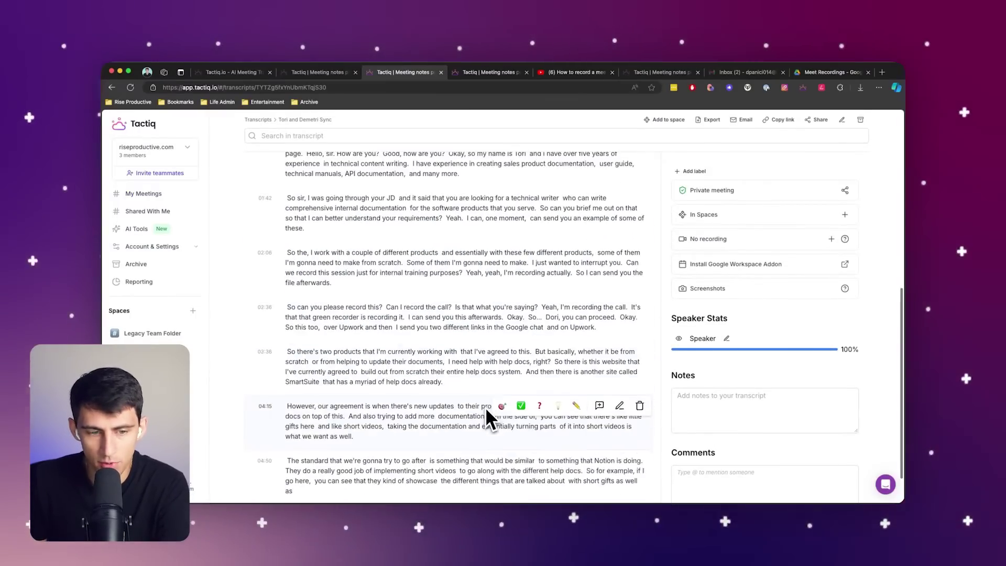
scroll(526, 423, "up", 3)
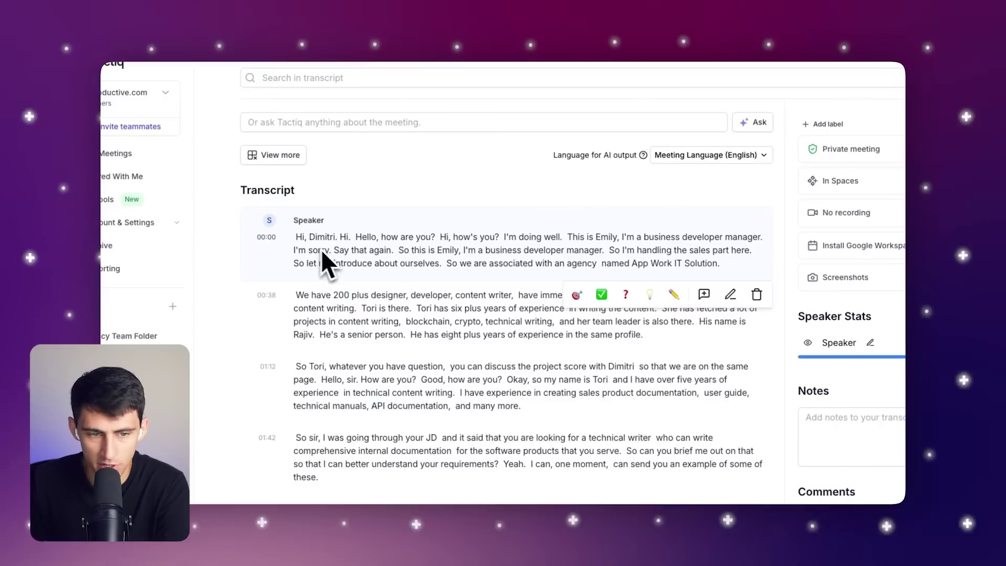
scroll(297, 348, "down", 1)
scroll(293, 358, "down", 1)
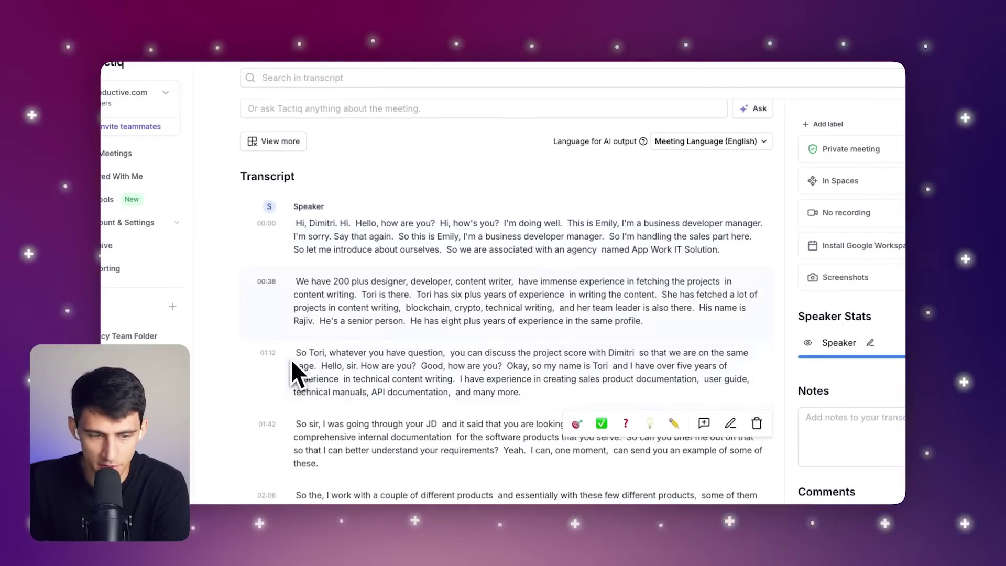
scroll(366, 361, "down", 2)
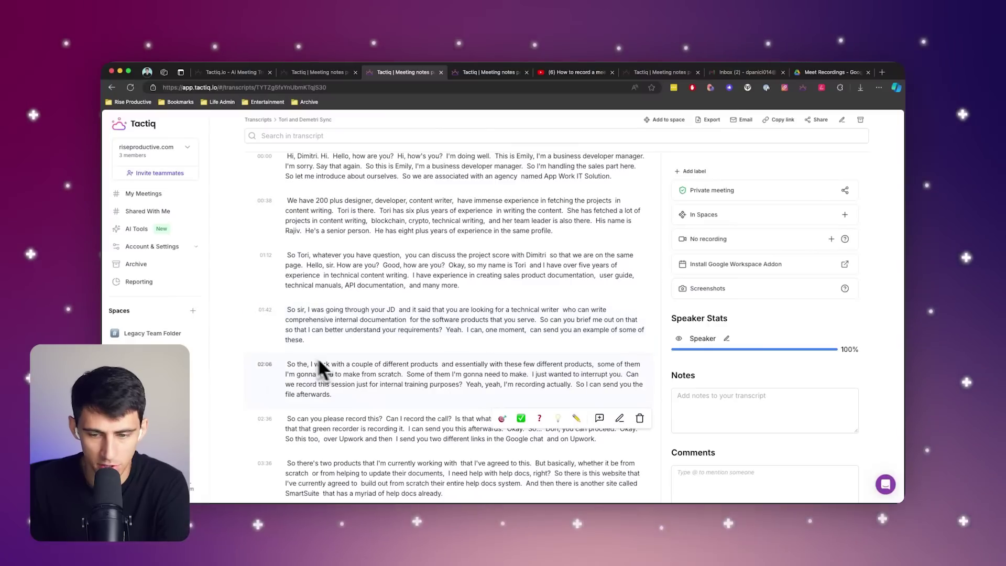
scroll(379, 399, "up", 5)
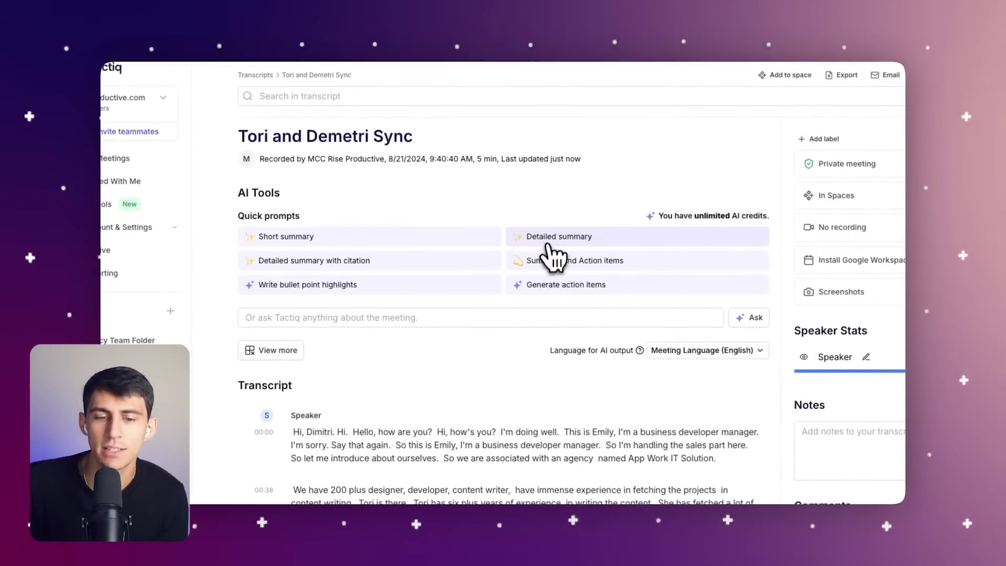
Run the 'Detailed summary' prompt and scroll through participants, requirements, action items and conclusion.
left_click(549, 237)
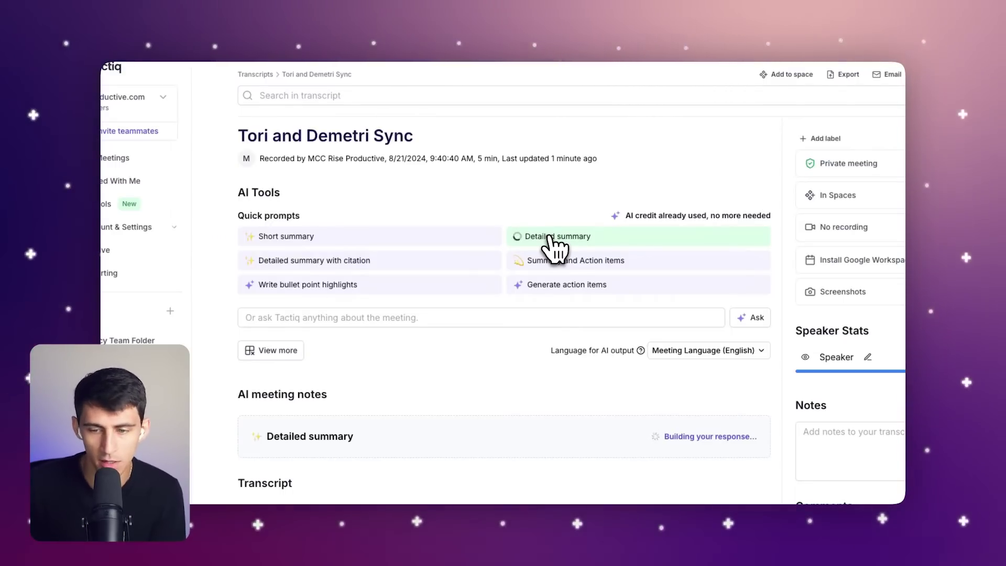
left_click(273, 350)
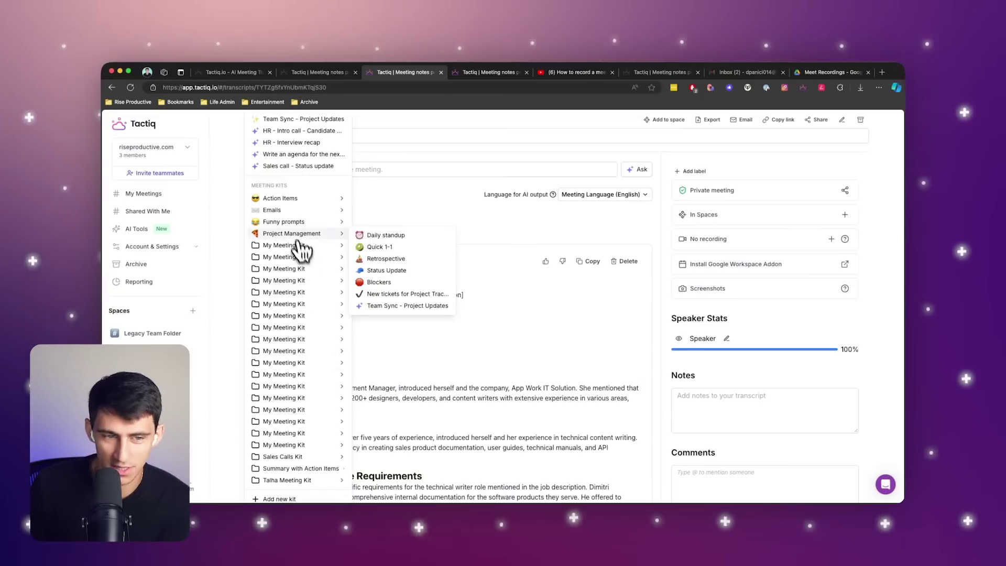
scroll(356, 230, "up", 1)
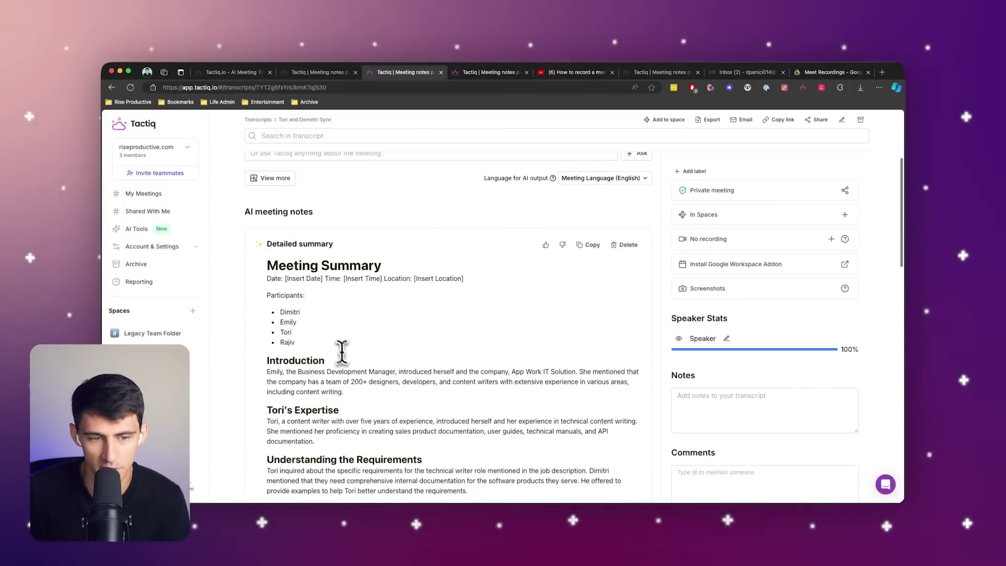
scroll(288, 279, "down", 2)
scroll(289, 278, "down", 1)
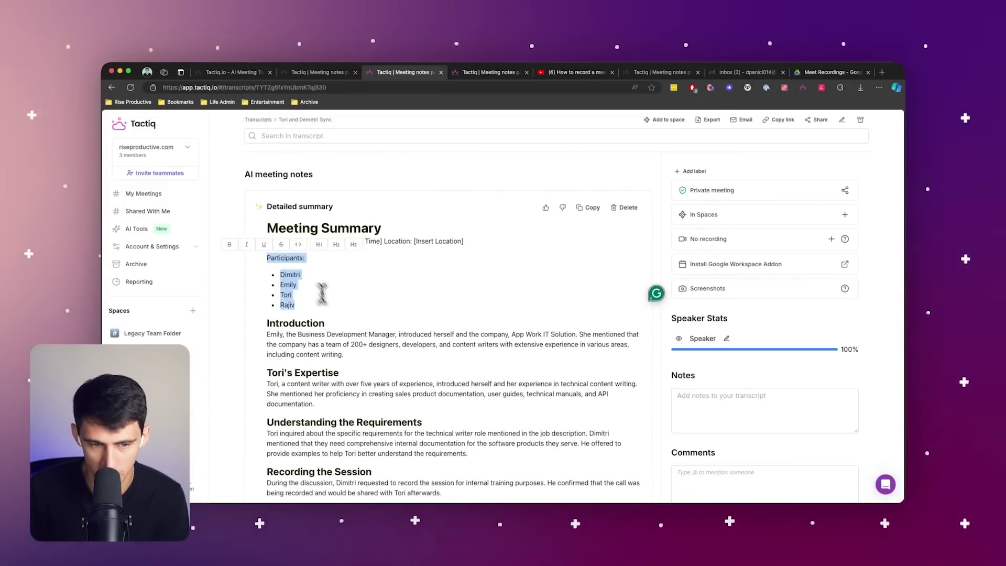
scroll(325, 351, "down", 1)
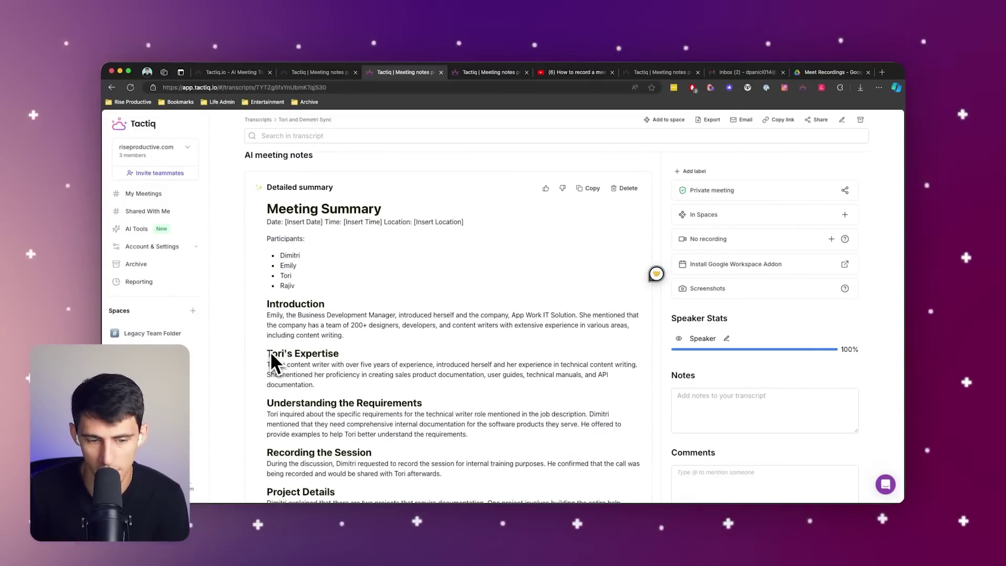
scroll(272, 362, "down", 1)
scroll(272, 362, "down", 2)
scroll(419, 314, "down", 4)
scroll(444, 362, "down", 1)
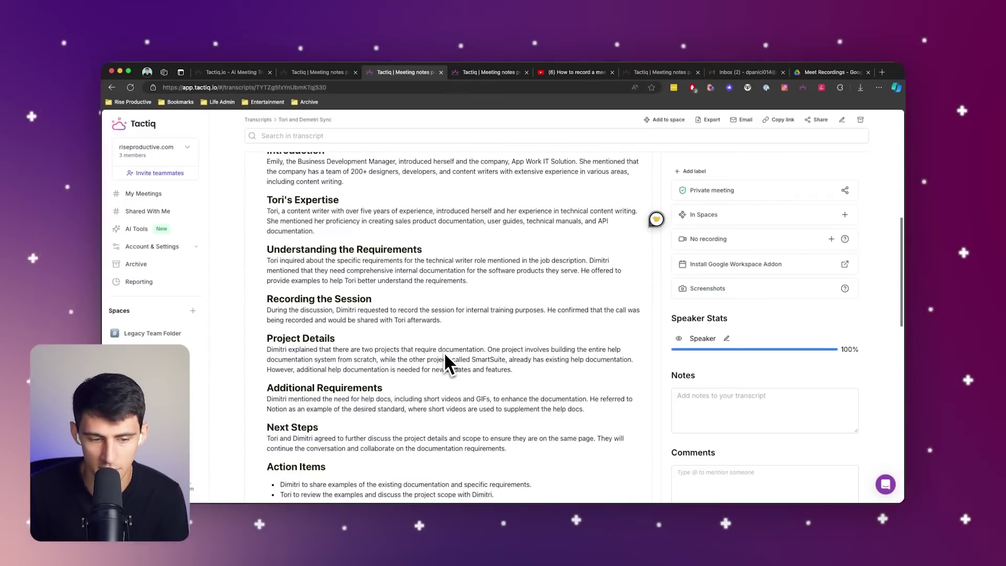
scroll(394, 363, "down", 1)
scroll(362, 372, "down", 4)
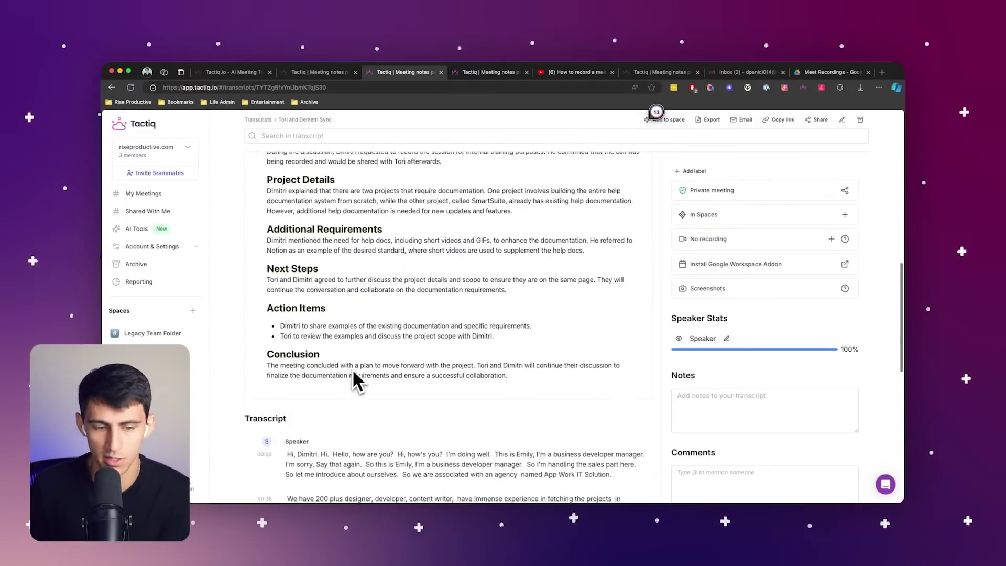
scroll(354, 370, "down", 1)
scroll(376, 369, "up", 8)
scroll(382, 366, "up", 2)
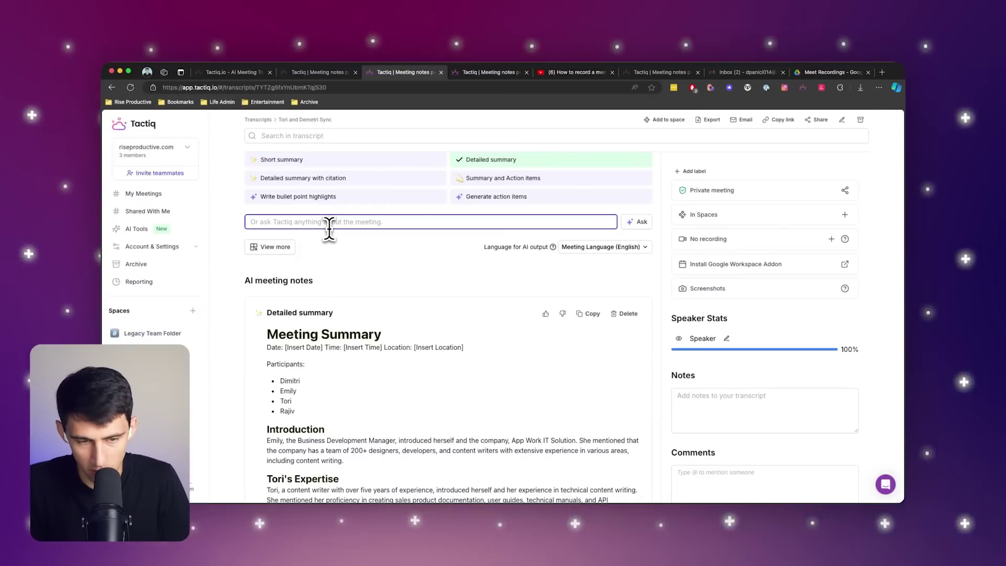
Ask Tactiq 'what are the 3 most important next steps for this meeting?' and review the answer.
type("what are the 3")
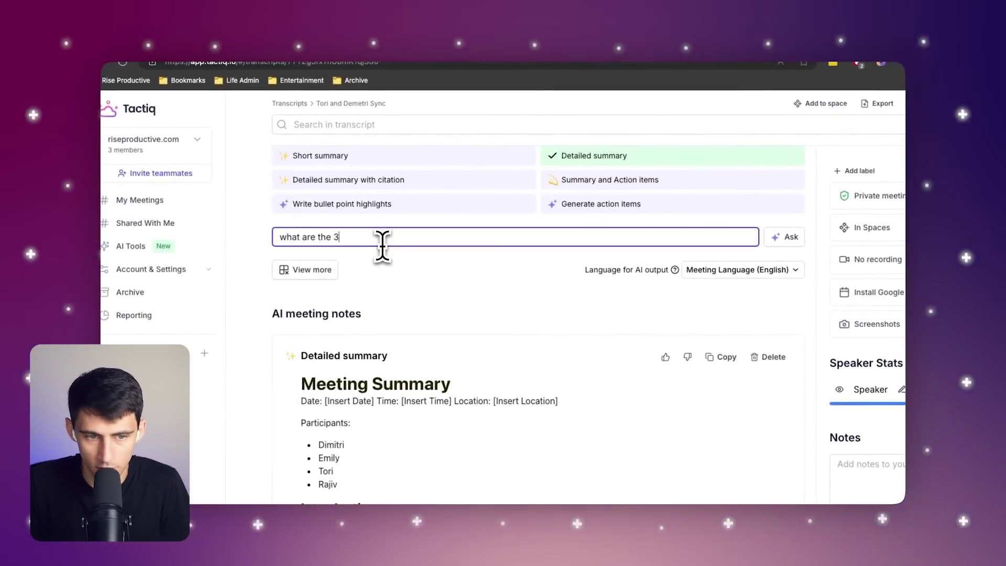
type(" most important")
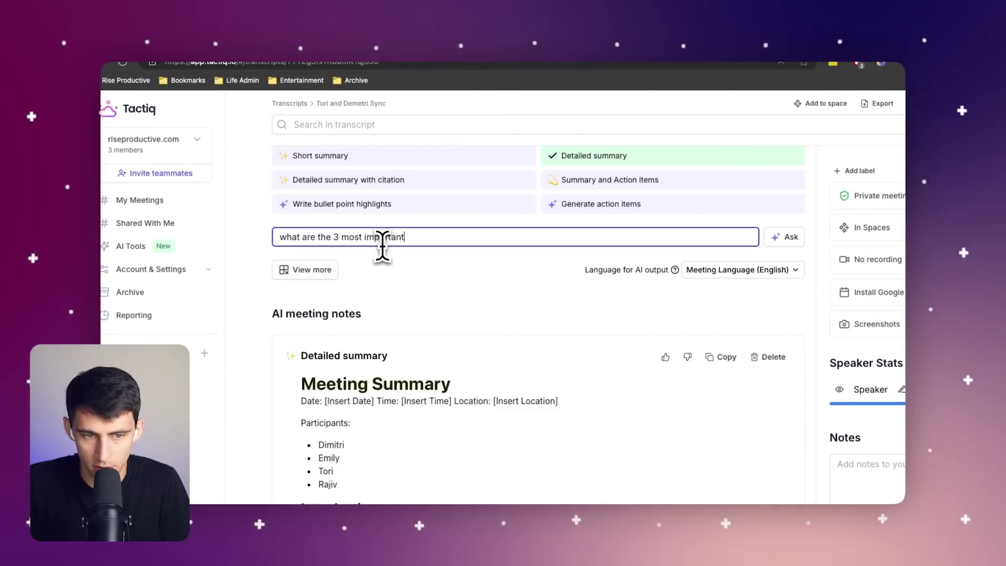
type(" next steps f")
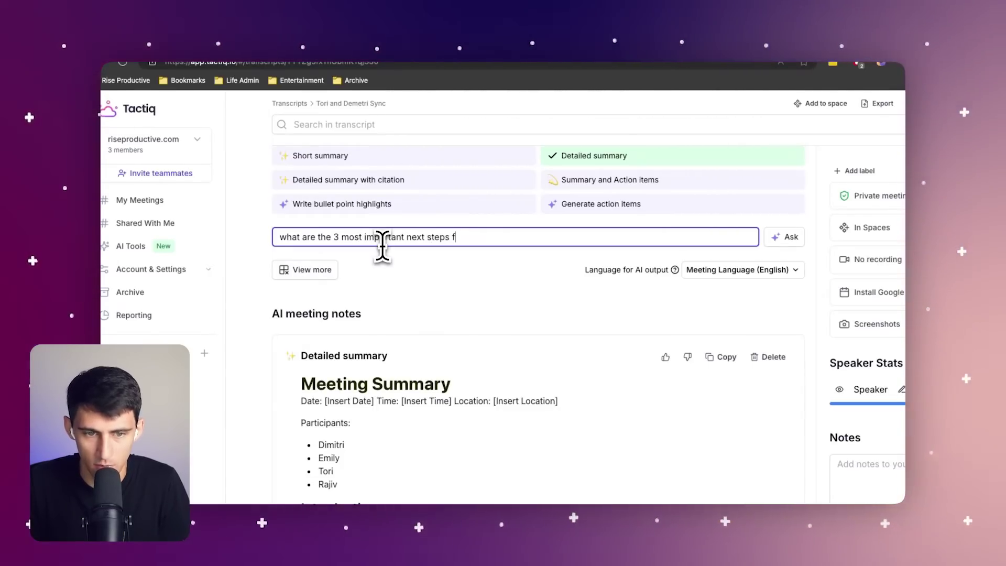
type("or this meet")
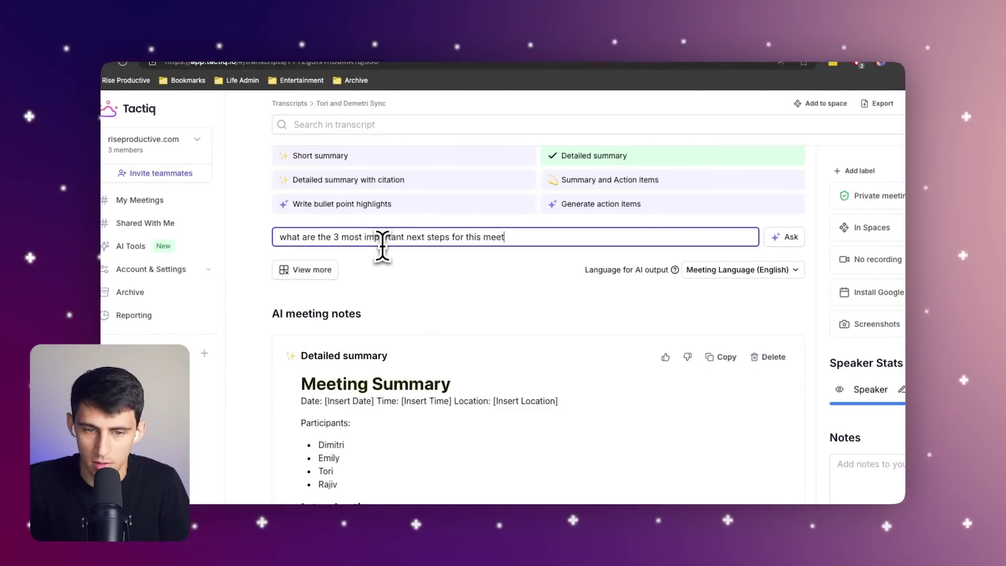
type("ing?")
left_click(638, 226)
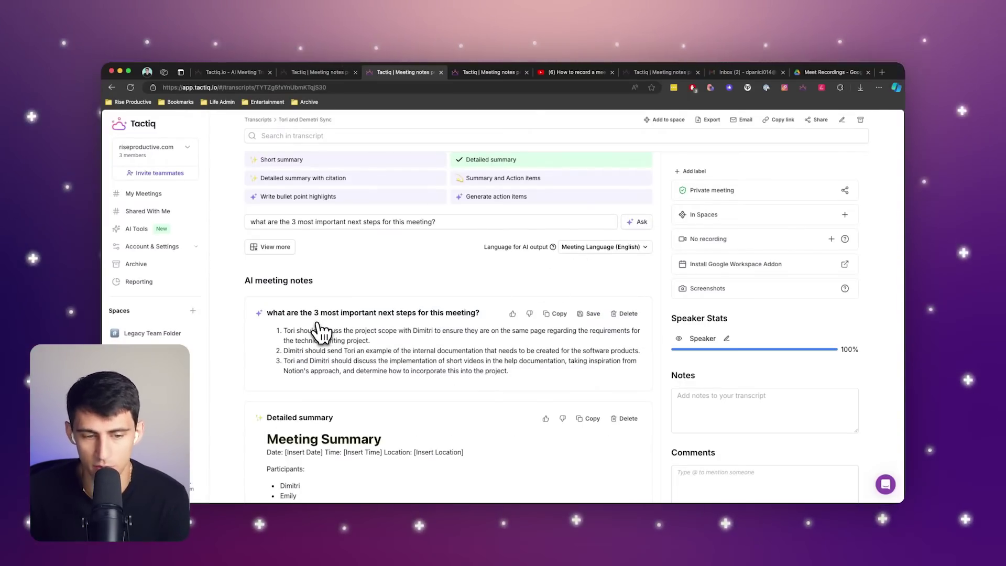
left_click_drag(314, 331, 427, 341)
left_click(427, 339)
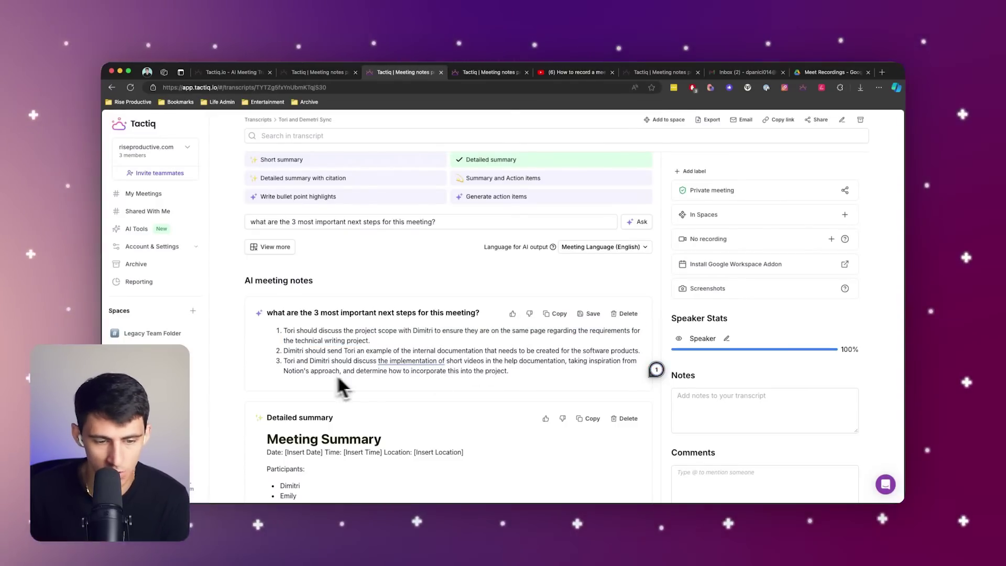
left_click_drag(283, 361, 510, 372)
left_click(521, 374)
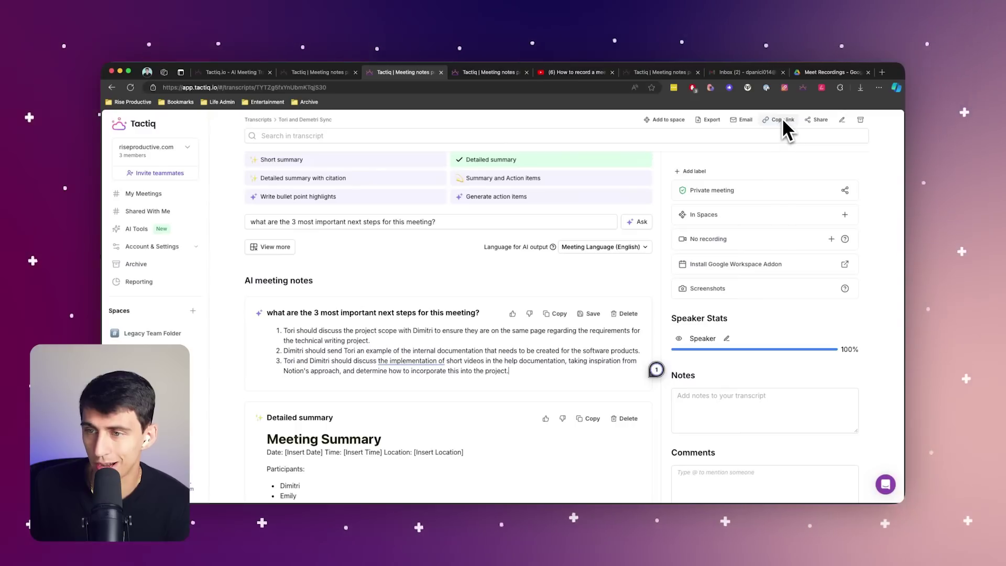
Share the meeting to a new Google Drive doc and load its link in a new tab.
left_click(809, 123)
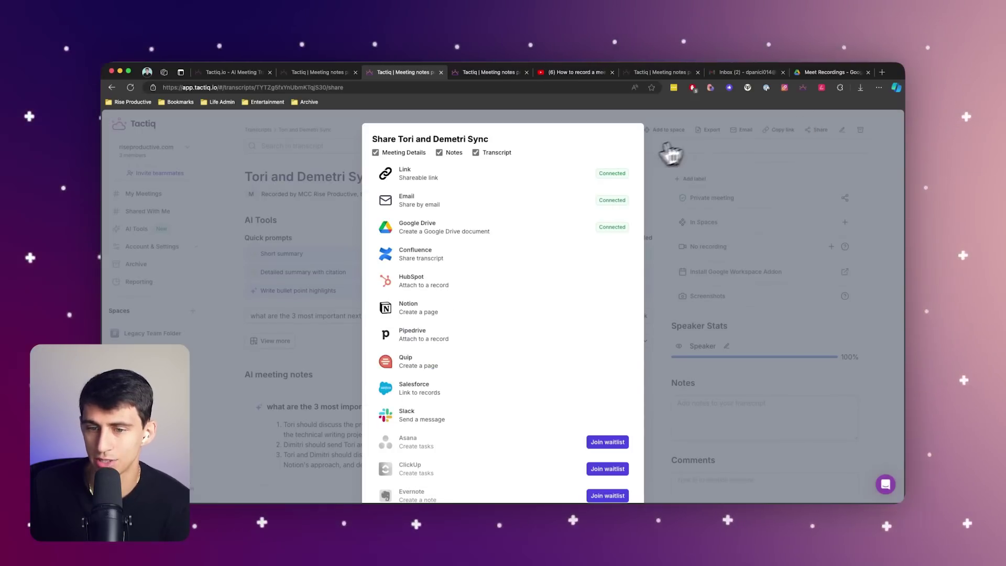
left_click(445, 240)
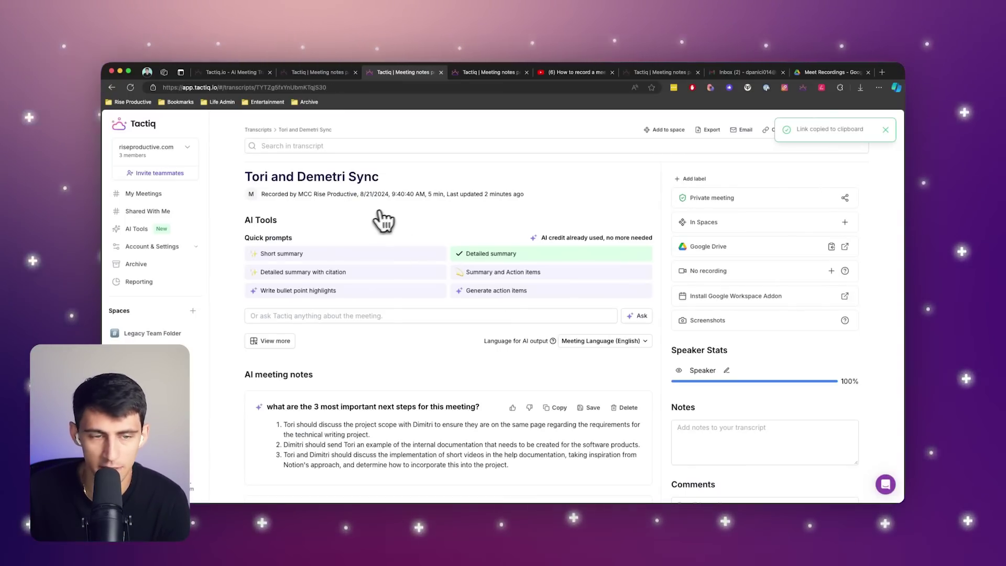
key("super+t")
key("super+v")
key("Return")
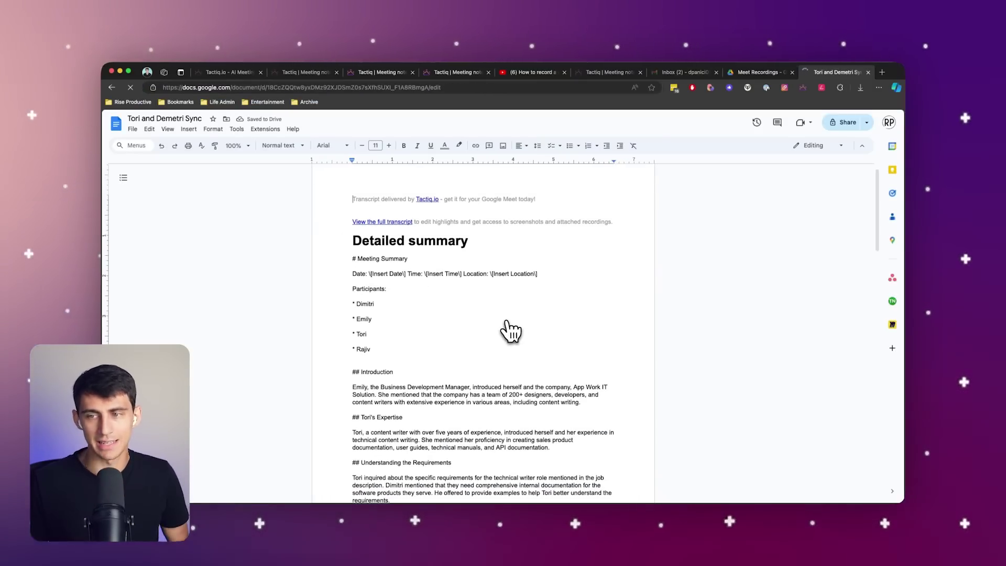
scroll(505, 330, "down", 1)
scroll(506, 330, "down", 1)
scroll(505, 330, "down", 2)
scroll(504, 327, "down", 10)
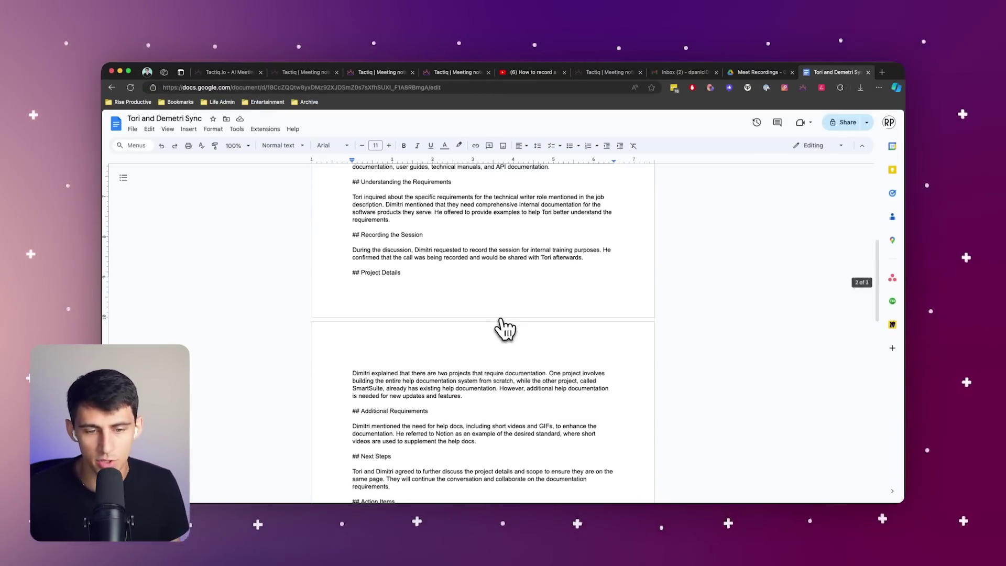
scroll(500, 328, "down", 10)
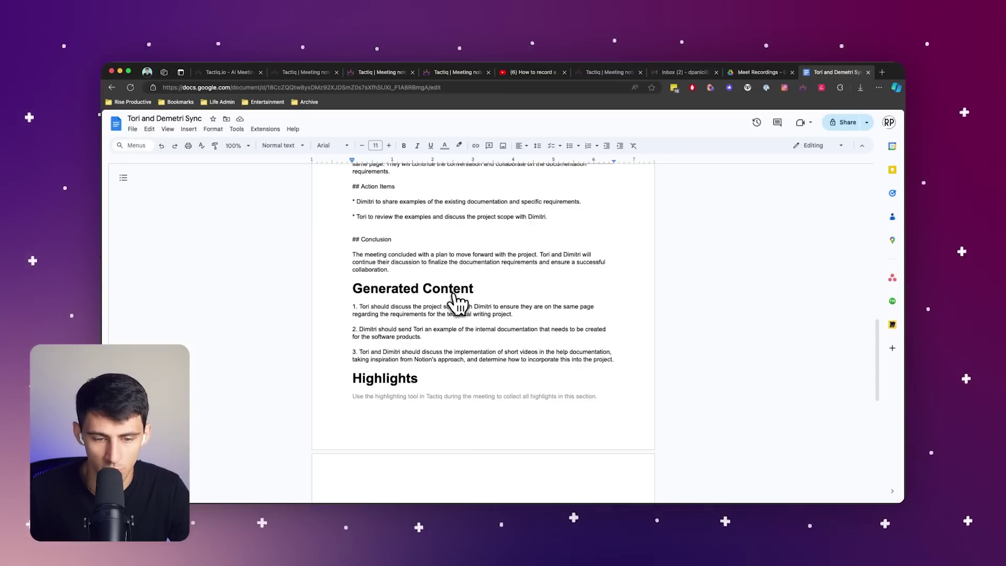
scroll(458, 302, "down", 1)
scroll(463, 288, "down", 5)
scroll(361, 331, "down", 1)
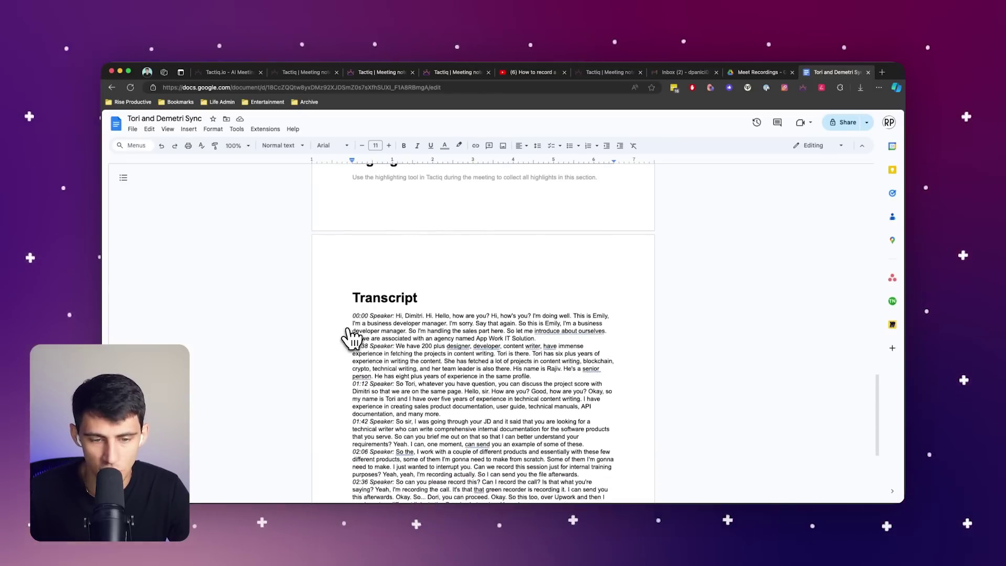
scroll(349, 333, "down", 2)
scroll(398, 338, "down", 2)
scroll(442, 340, "down", 1)
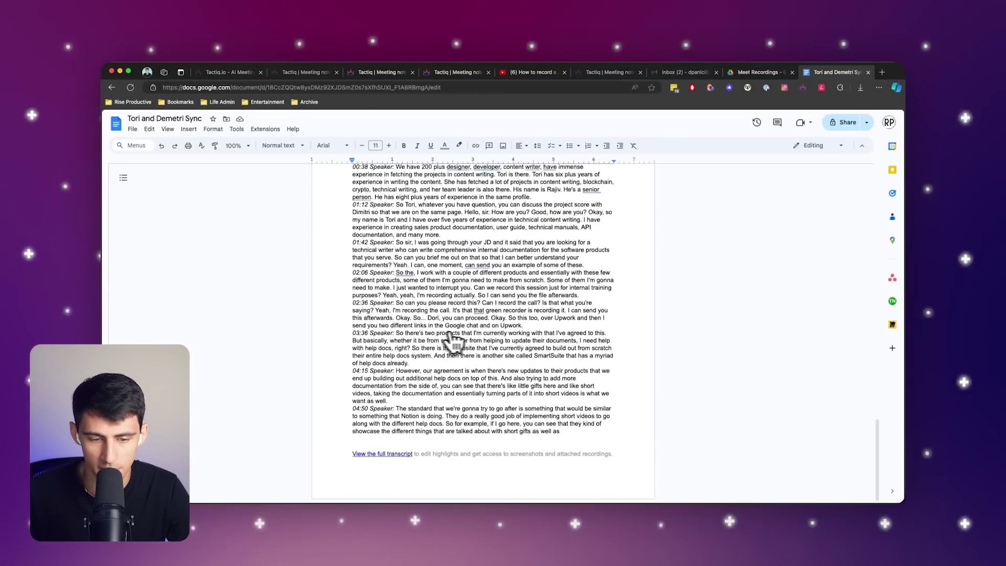
scroll(487, 340, "up", 5)
scroll(528, 346, "down", 5)
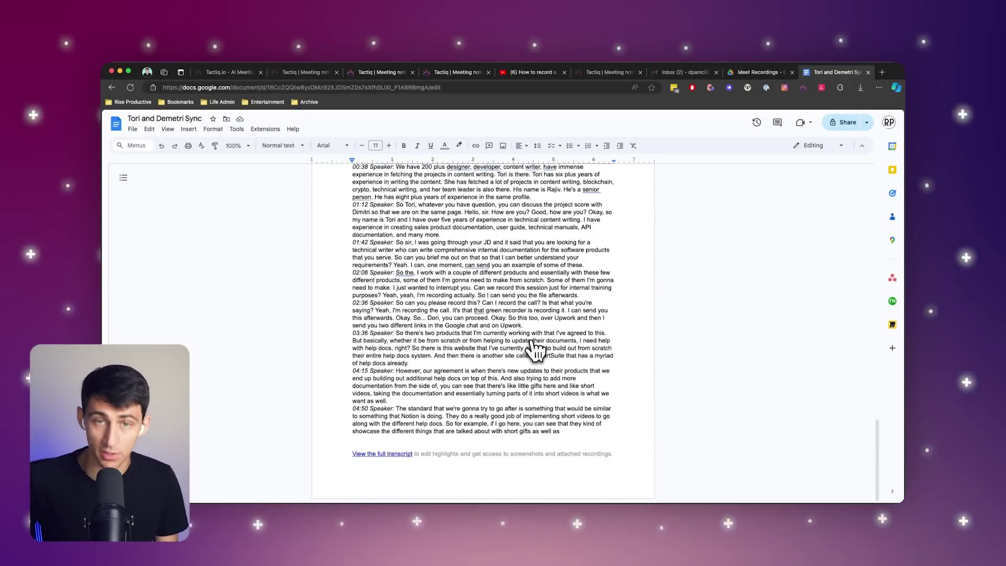